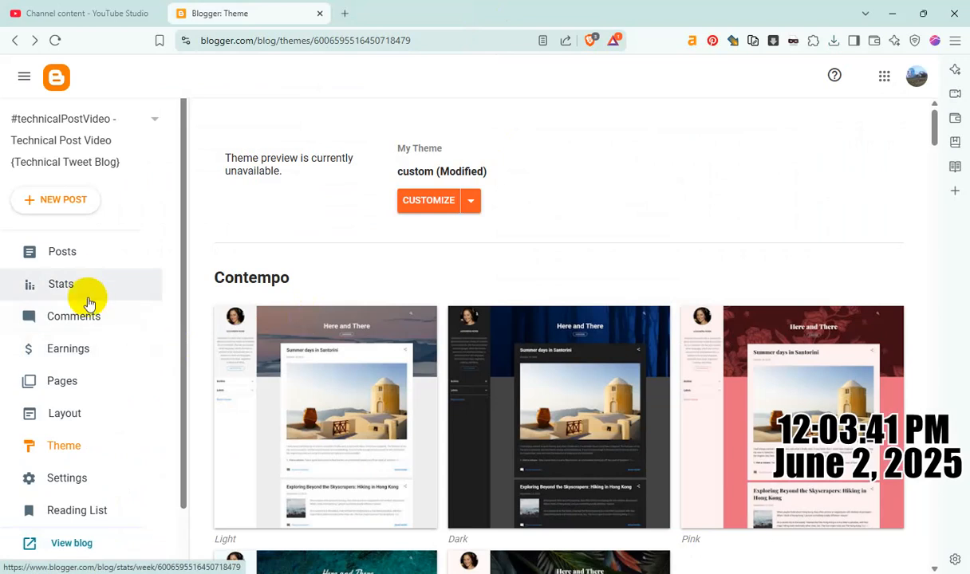
Review the blog's stats and its list of published posts, and return to the theme page.
{"action": "left_click", "coordinate": [84, 285]}
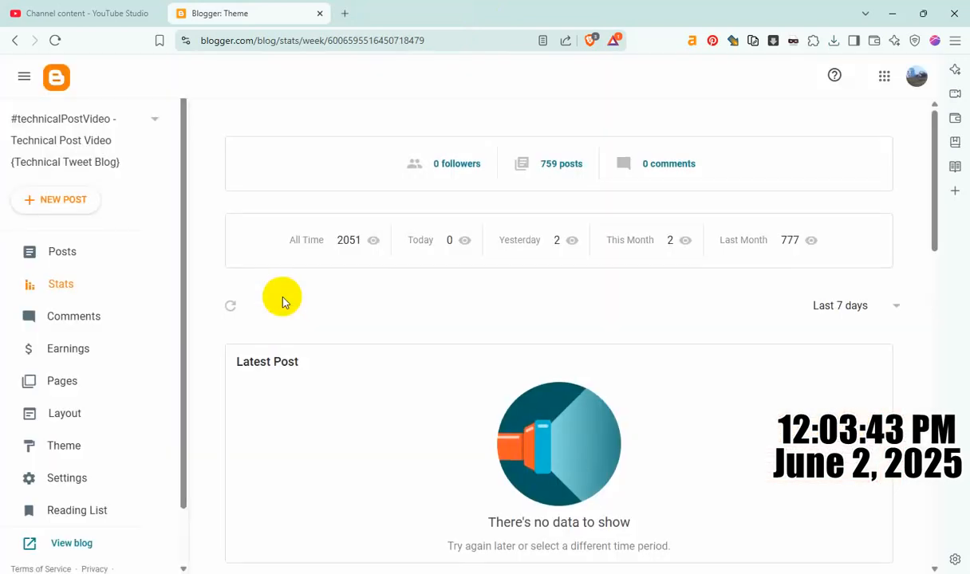
{"action": "left_click", "coordinate": [554, 166]}
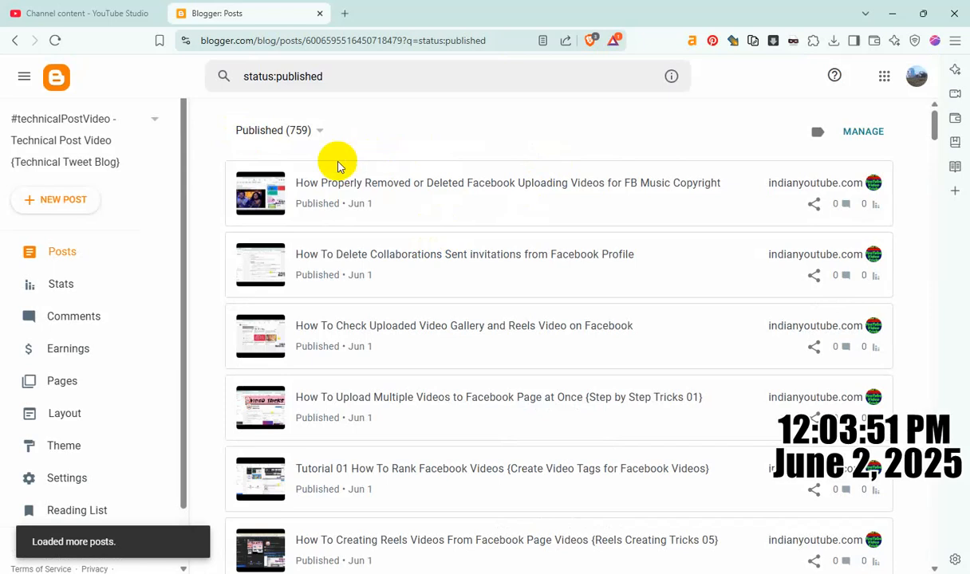
{"action": "scroll", "coordinate": [112, 383], "scroll_direction": "down", "scroll_amount": 1}
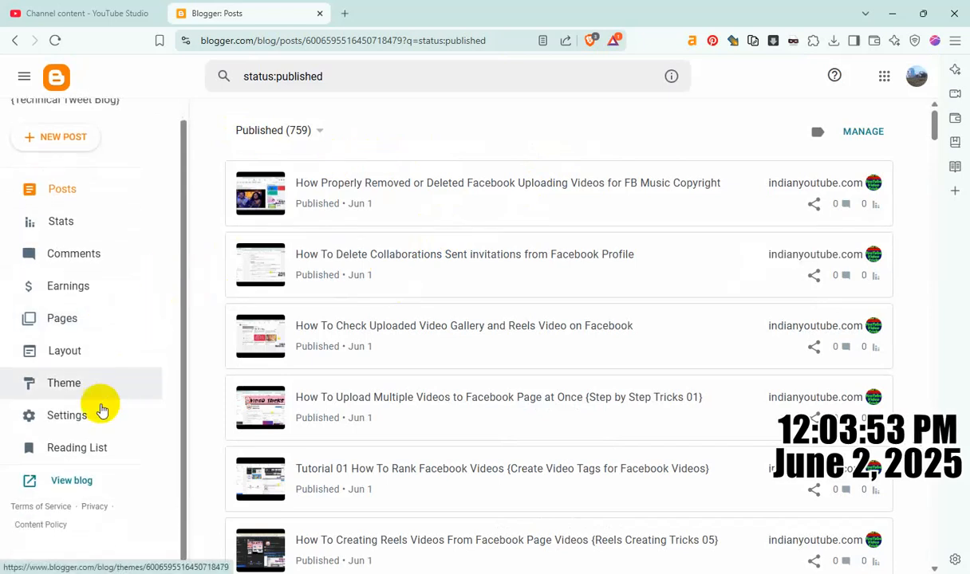
{"action": "left_click", "coordinate": [80, 386]}
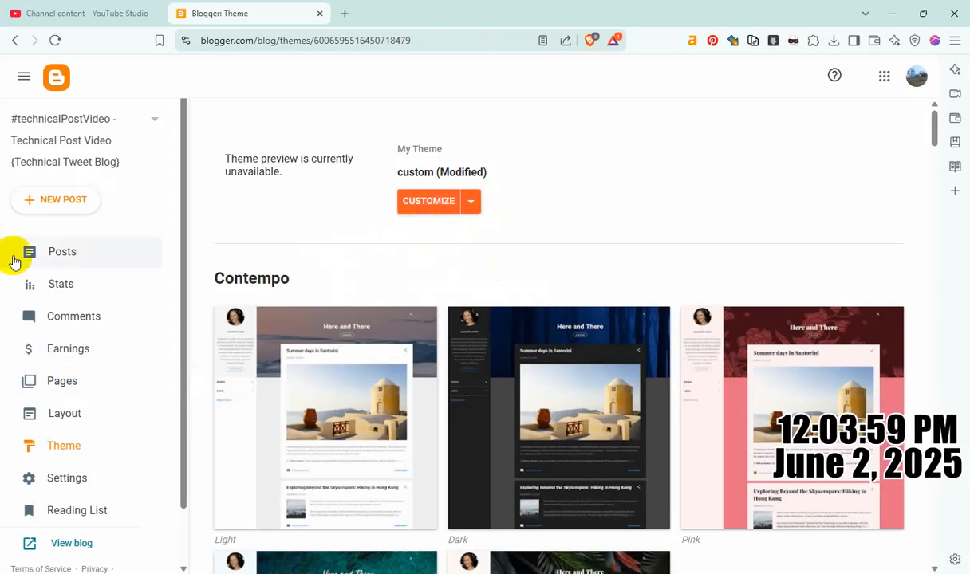
Start creating a new blog from the end of the list of existing blogs.
{"action": "left_click", "coordinate": [155, 120]}
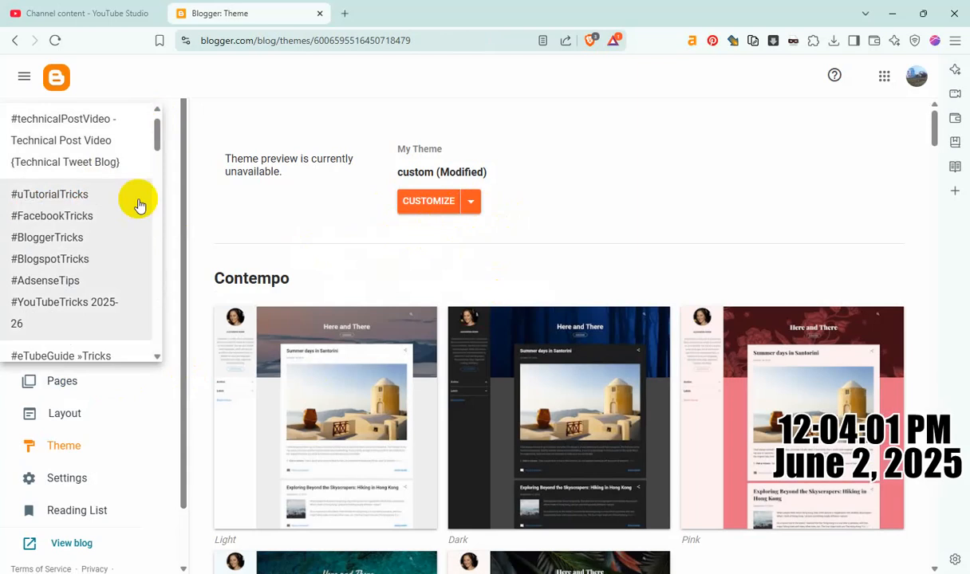
{"action": "scroll", "coordinate": [134, 287], "scroll_direction": "down", "scroll_amount": 15}
{"action": "scroll", "coordinate": [134, 295], "scroll_direction": "down", "scroll_amount": 1}
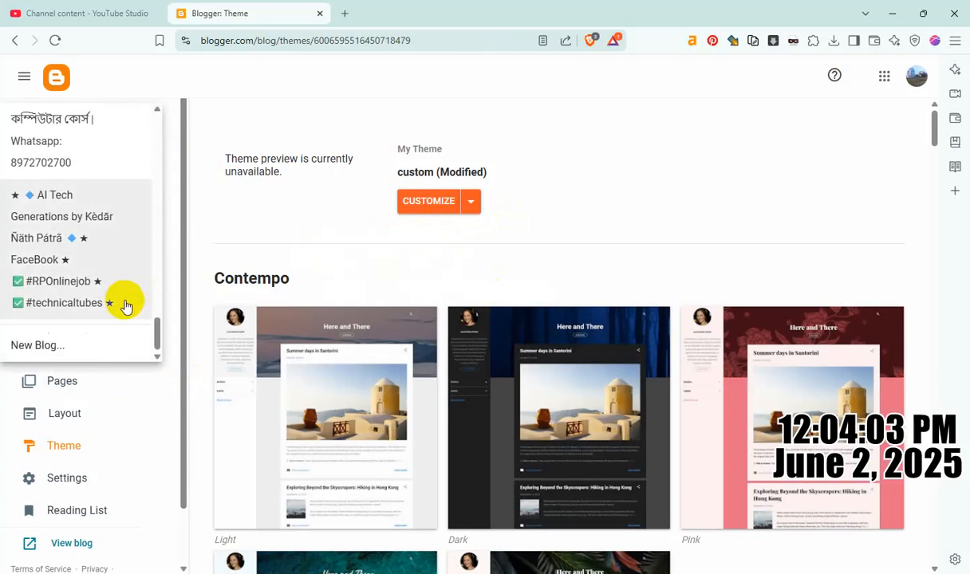
{"action": "left_click", "coordinate": [43, 343]}
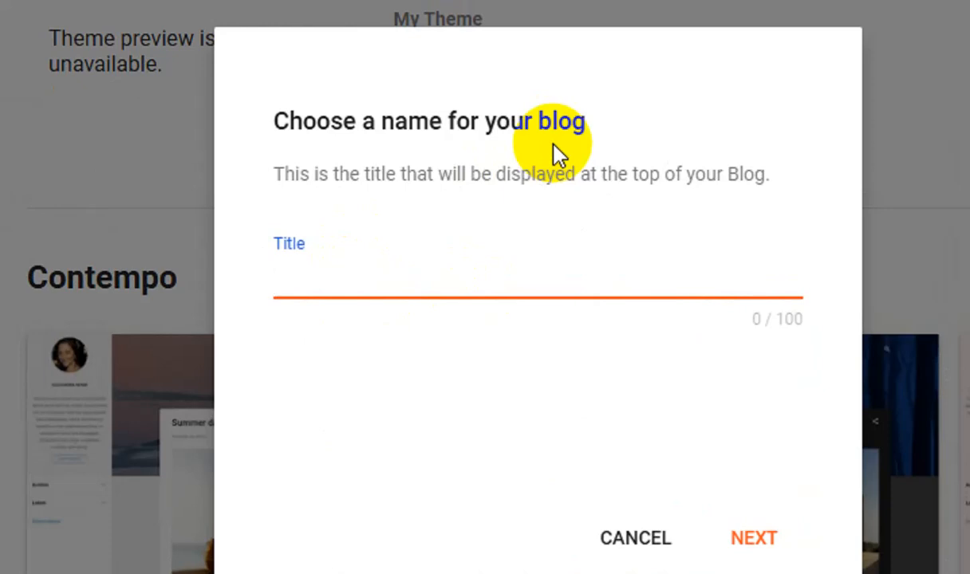
Enter fbTubes as the new blog's title and continue to the address choice.
{"action": "type", "text": "FB"}
{"action": "key", "text": "BackSpace"}
{"action": "key", "text": "BackSpace"}
{"action": "type", "text": "fbTubes"}
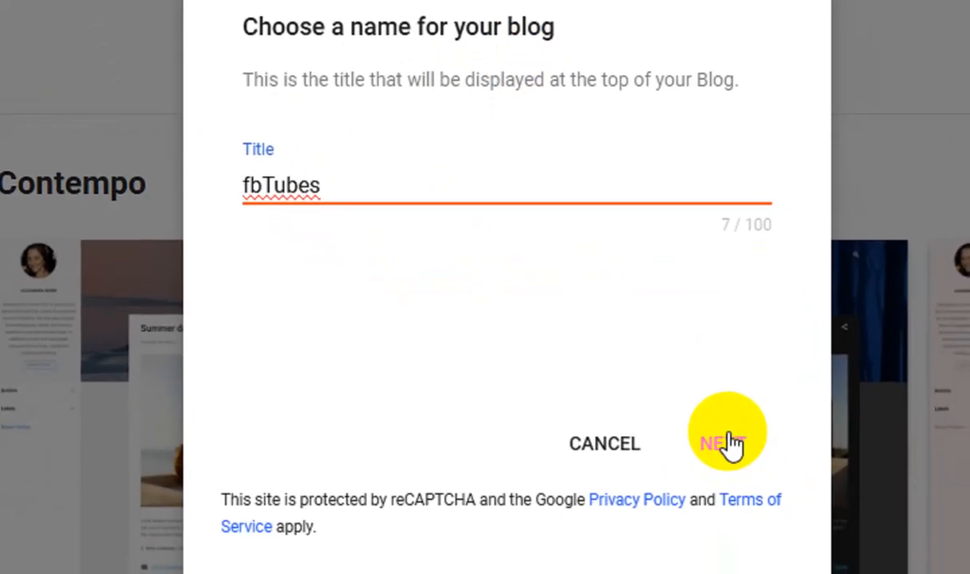
{"action": "left_click", "coordinate": [728, 443]}
Try fbtubes as the new blog's blogspot.com address and check its availability message.
{"action": "left_click", "coordinate": [344, 178]}
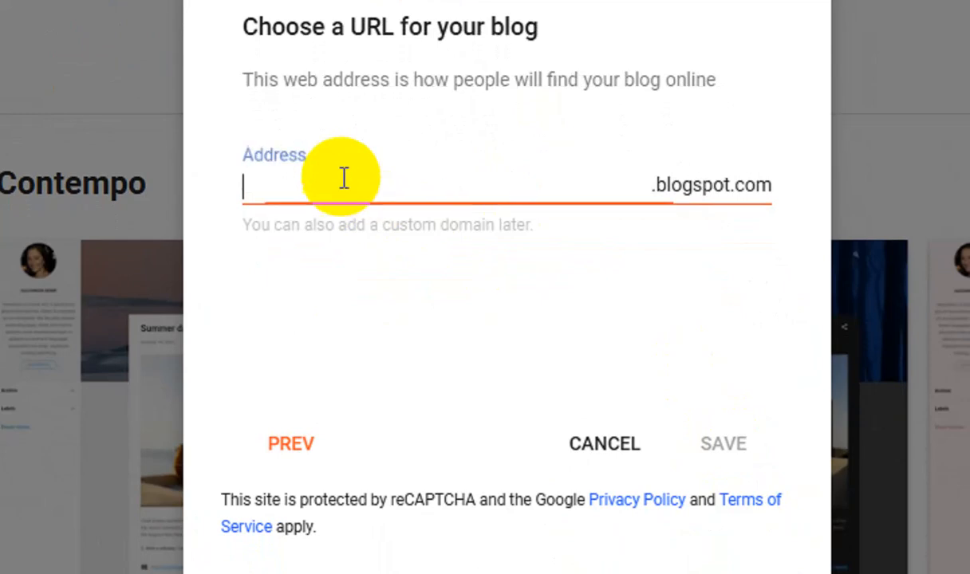
{"action": "type", "text": "fbtubes"}
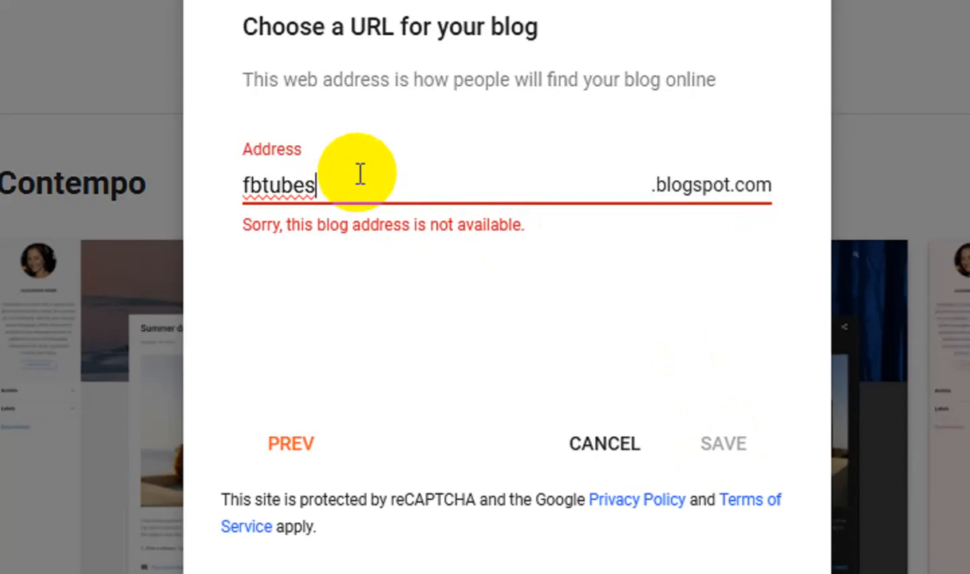
{"action": "key", "text": "BackSpace"}
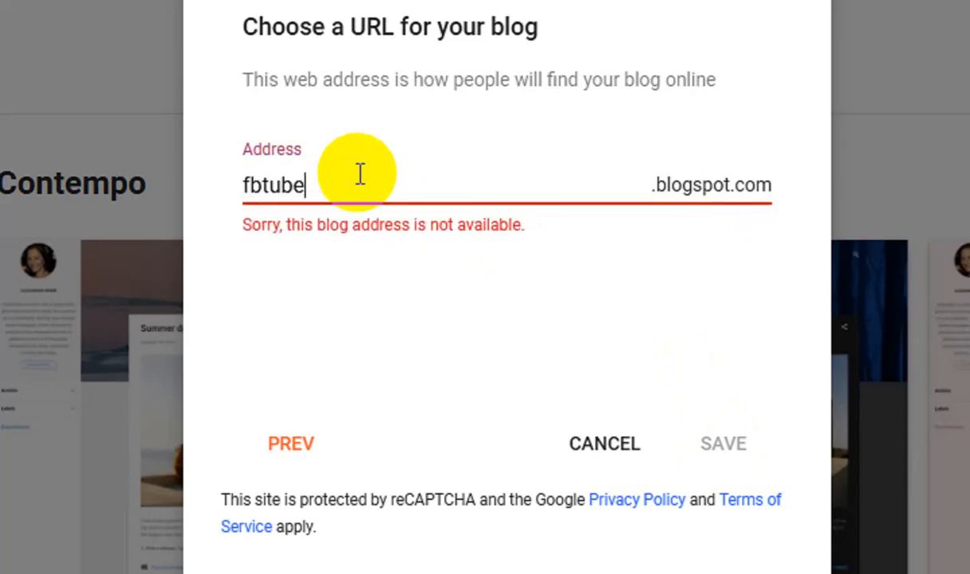
{"action": "type", "text": "s"}
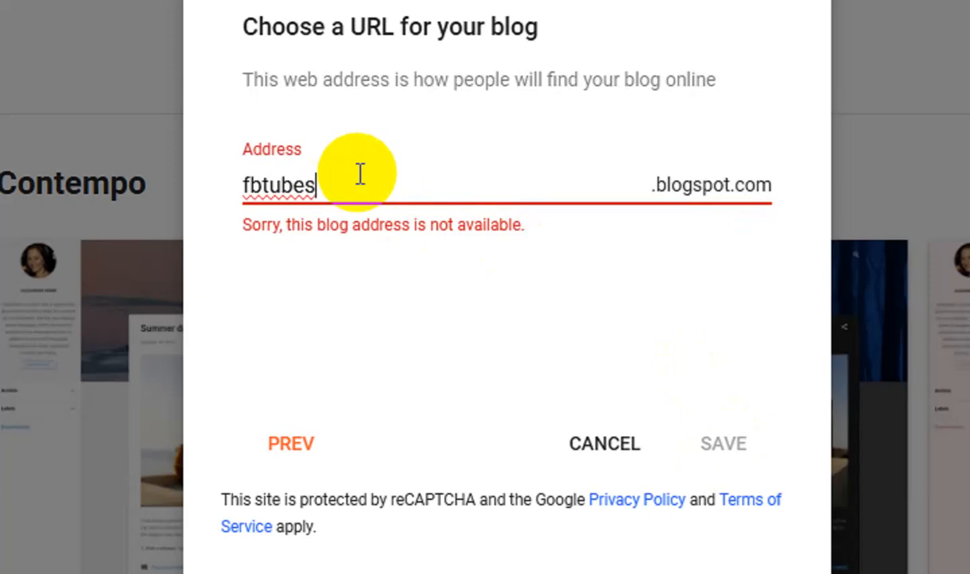
{"action": "left_click_drag", "start_coordinate": [245, 228], "coordinate": [498, 228]}
{"action": "left_click", "coordinate": [346, 189]}
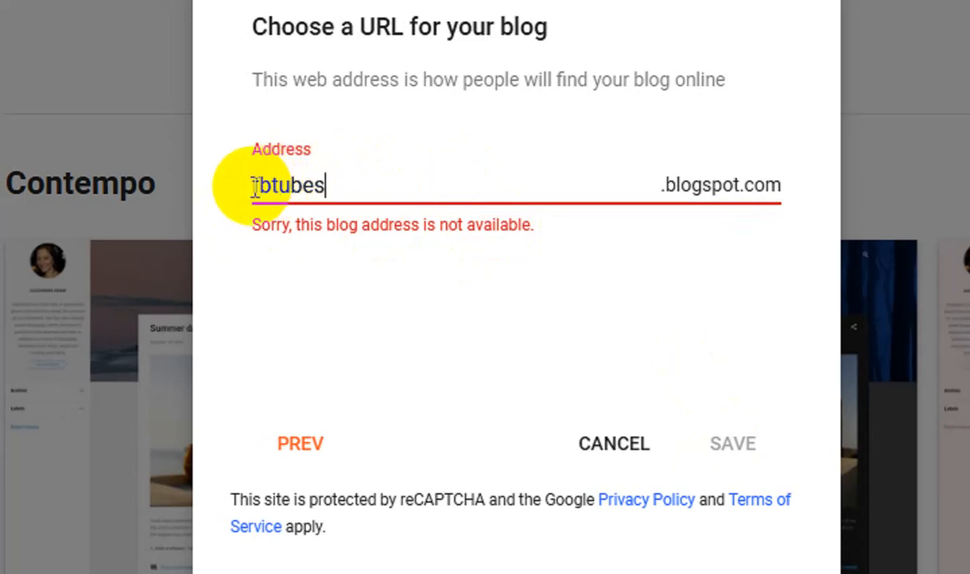
Change the blog address to fbetubes by inserting an e after fb.
{"action": "key", "text": "Home"}
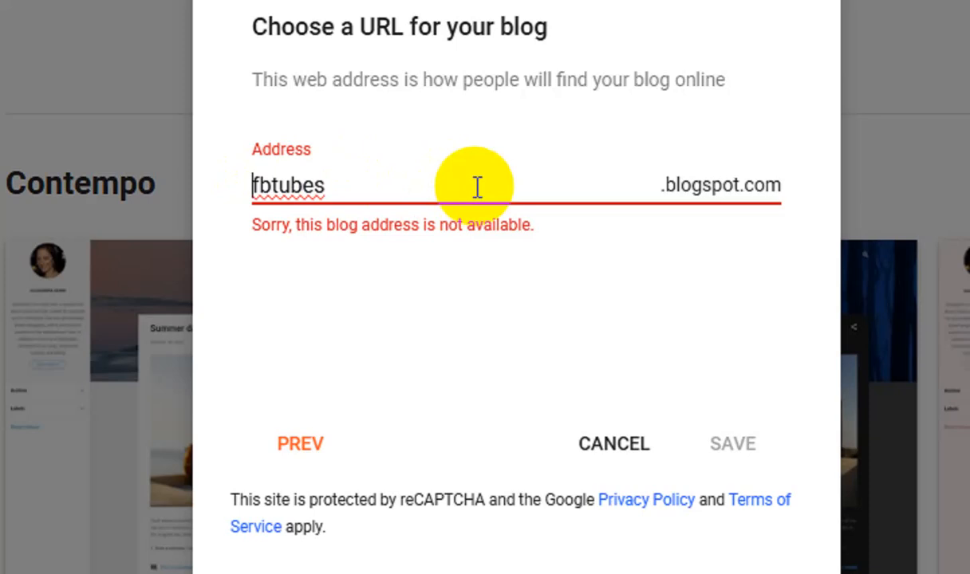
{"action": "left_click", "coordinate": [276, 186]}
{"action": "type", "text": "e"}
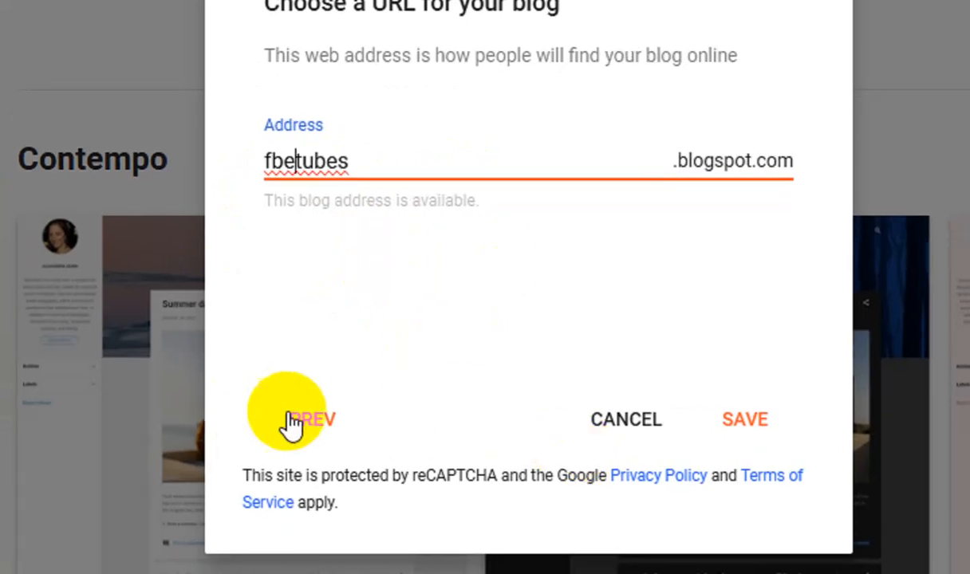
Go back to the blog name and extend the title to "Facebook eTubes #fbeTubes".
{"action": "left_click", "coordinate": [304, 440]}
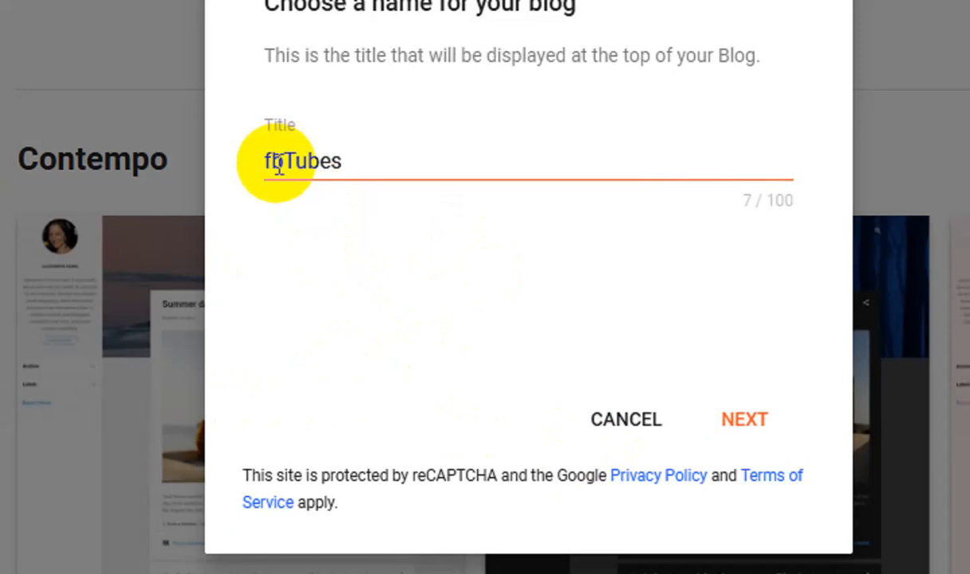
{"action": "left_click", "coordinate": [291, 160]}
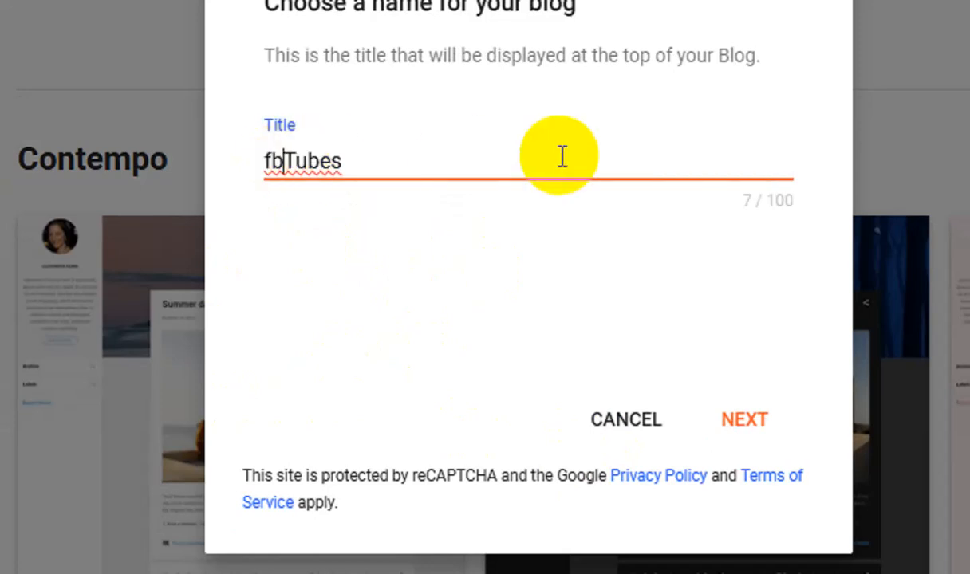
{"action": "key", "text": "Home"}
{"action": "type", "text": "F"}
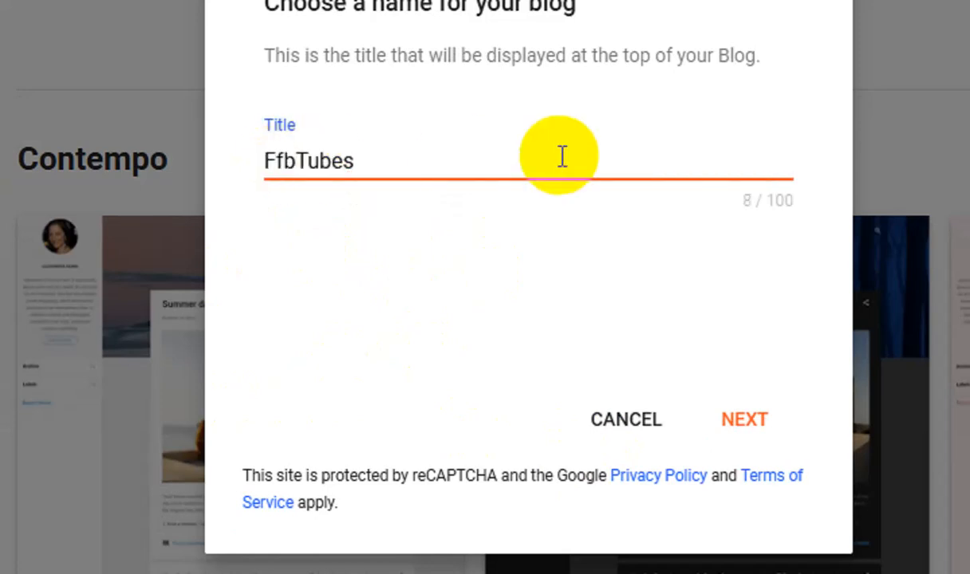
{"action": "type", "text": "acebook"}
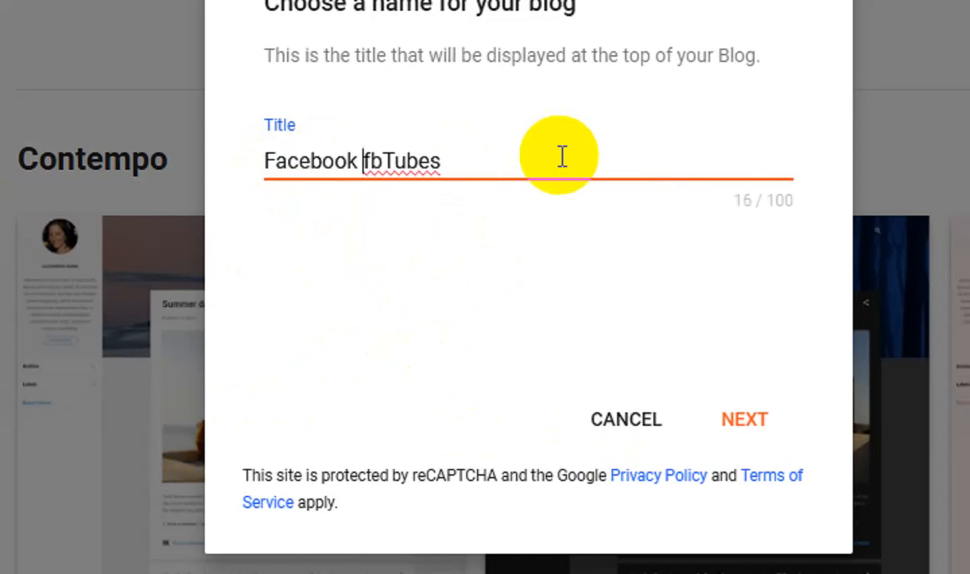
{"action": "type", "text": " eTubes"}
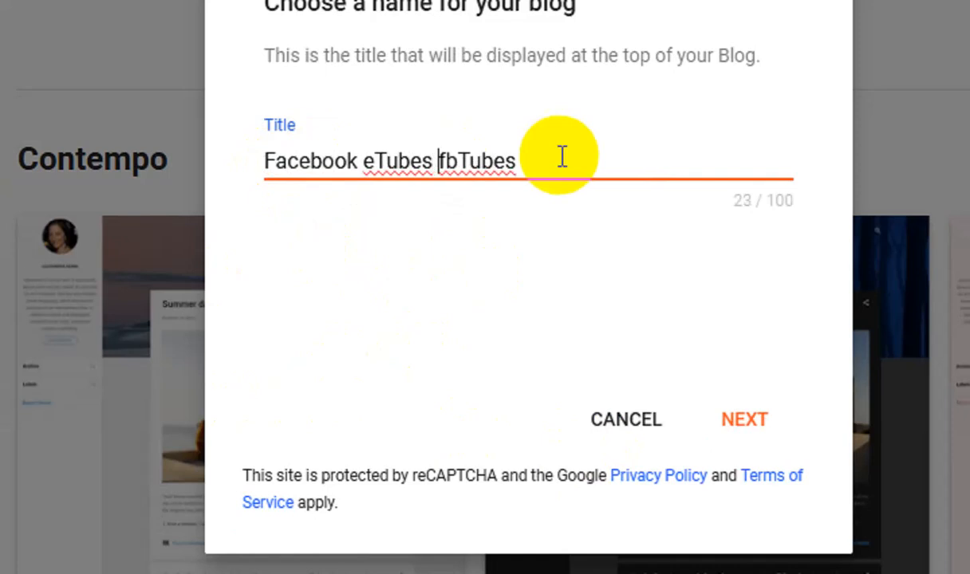
{"action": "type", "text": " #fb"}
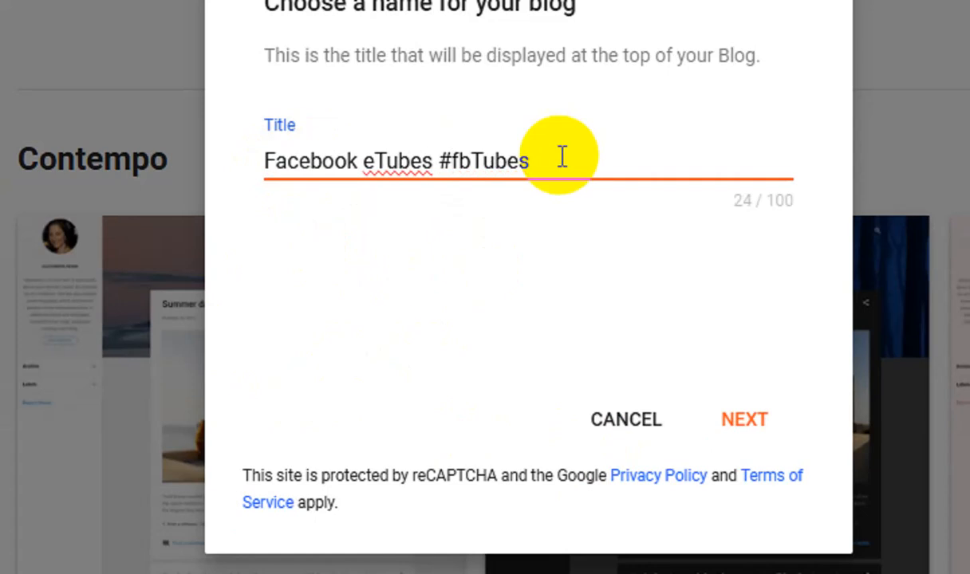
{"action": "type", "text": "e"}
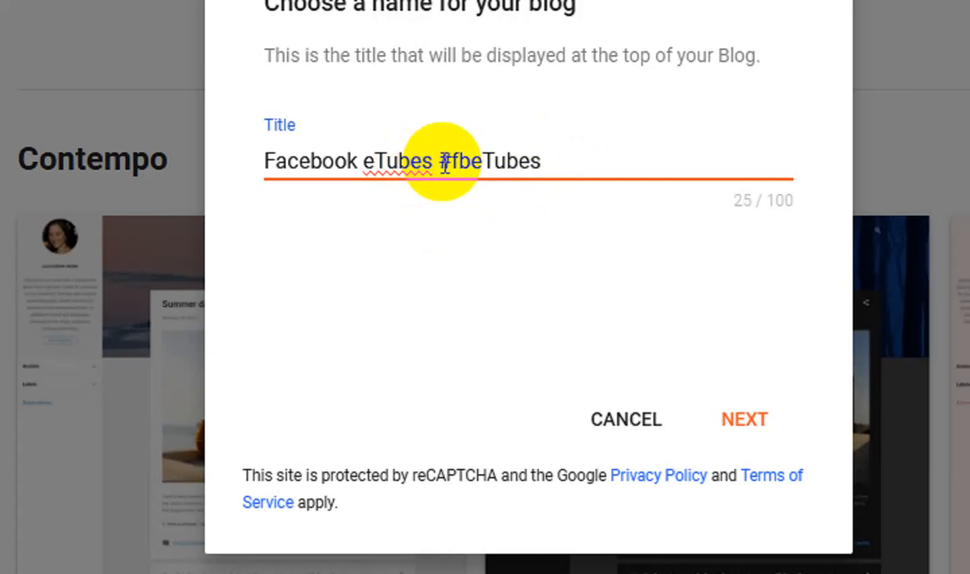
Move the #fbeTubes hashtag to the start of the title, separated by a hyphen: "#fbeTubes - Facebook eTubes".
{"action": "left_click_drag", "start_coordinate": [435, 162], "coordinate": [542, 163]}
{"action": "key", "text": "ctrl+c"}
{"action": "key", "text": "BackSpace"}
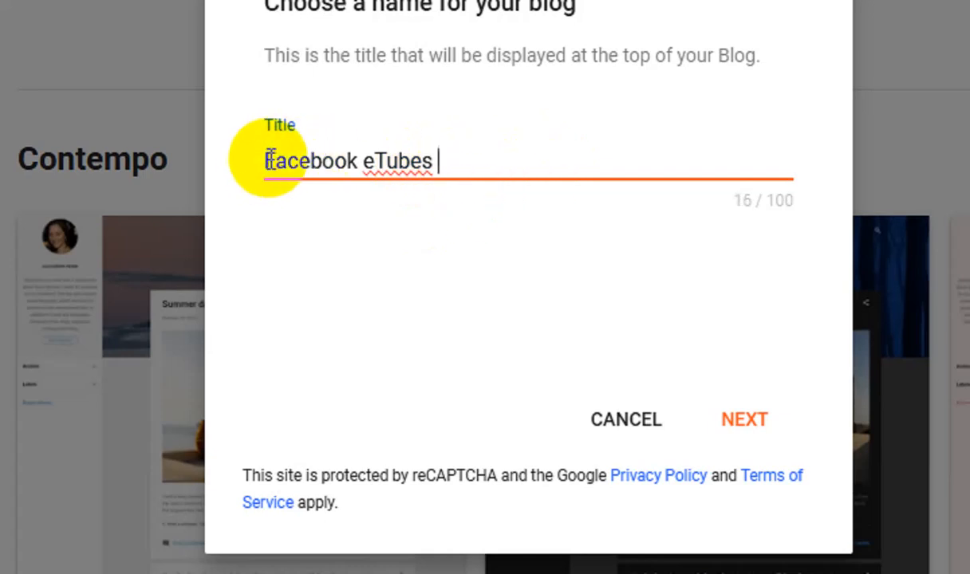
{"action": "key", "text": "ctrl+v"}
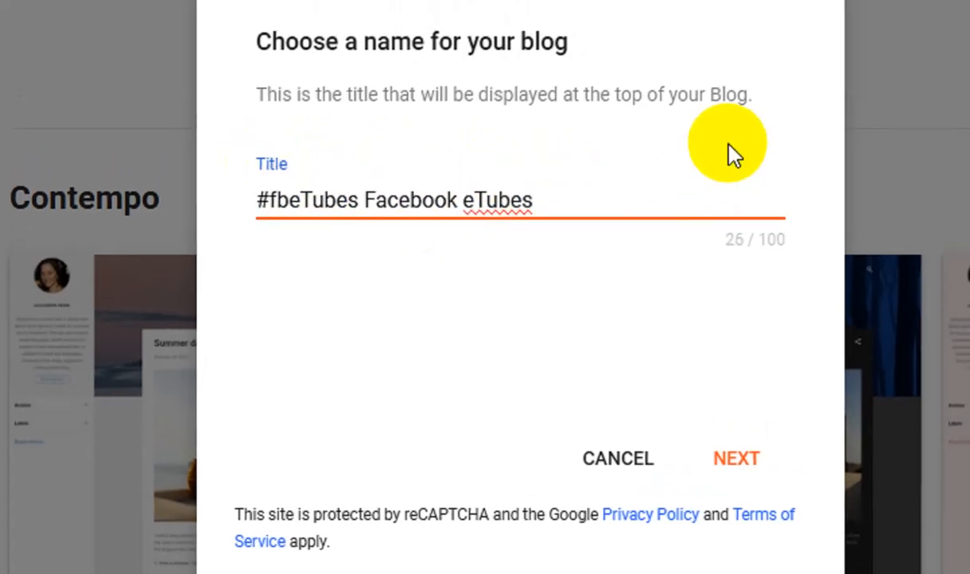
{"action": "type", "text": "- "}
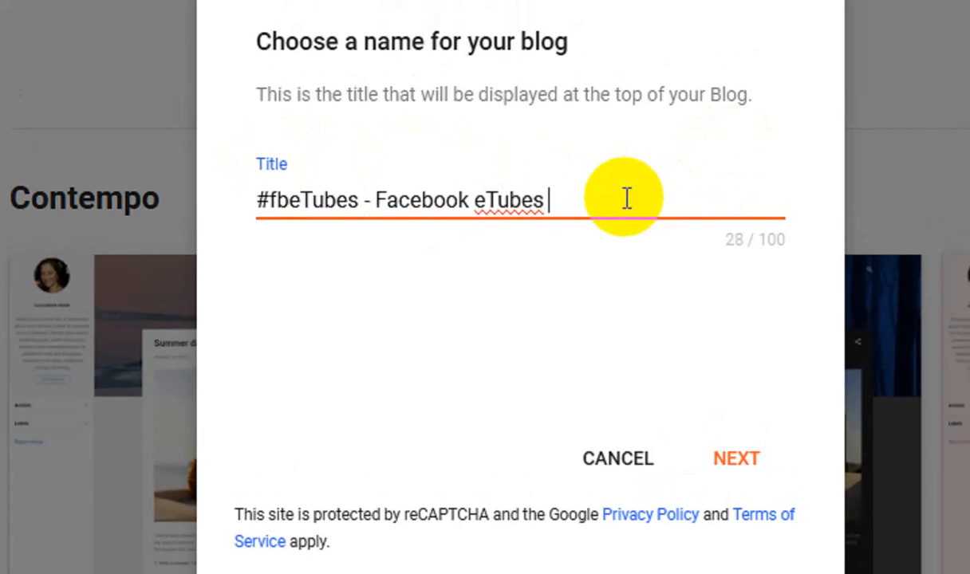
Append "Technical Tutorials" to the end of the blog title.
{"action": "type", "text": "Tec"}
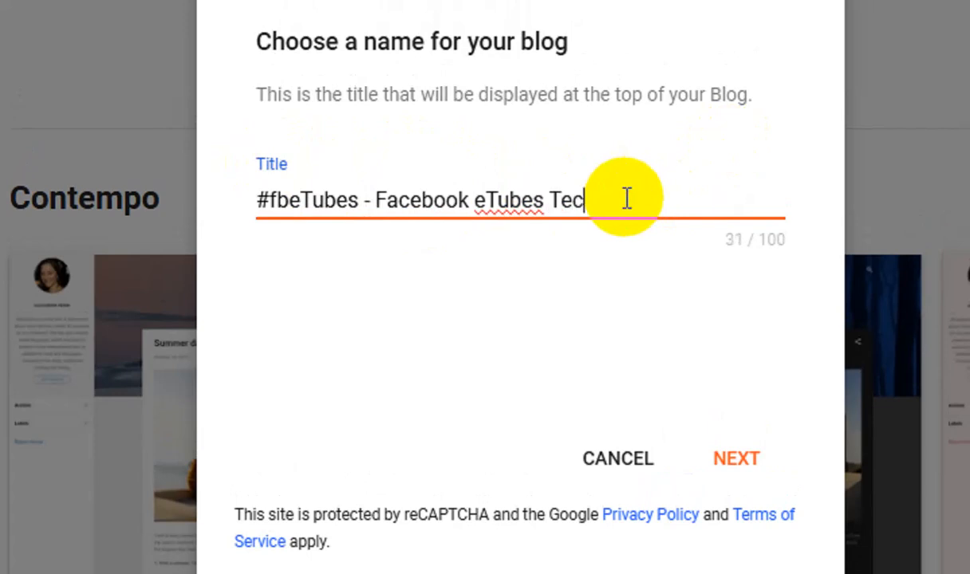
{"action": "type", "text": "hnicals T"}
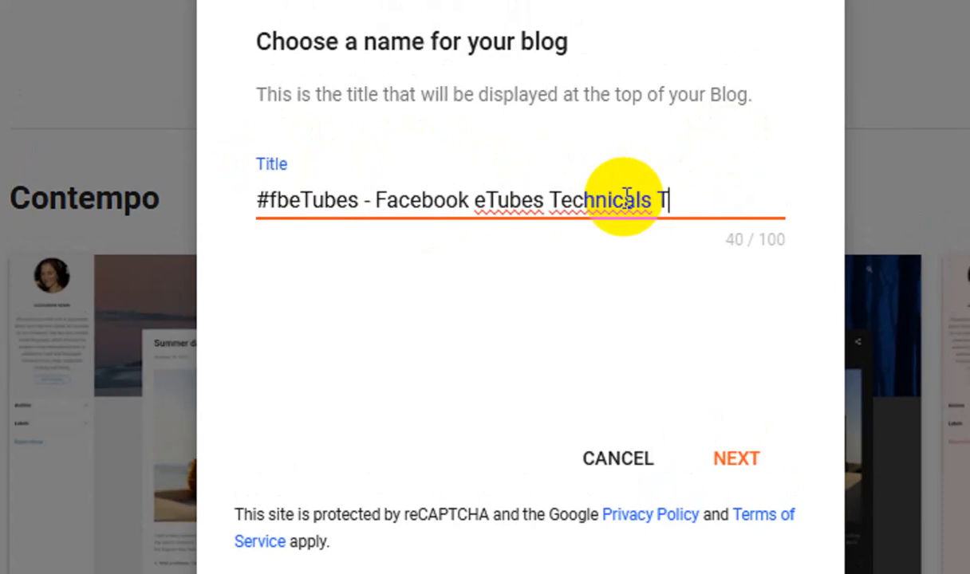
{"action": "key", "text": "BackSpace"}
{"action": "key", "text": "BackSpace"}
{"action": "key", "text": "BackSpace"}
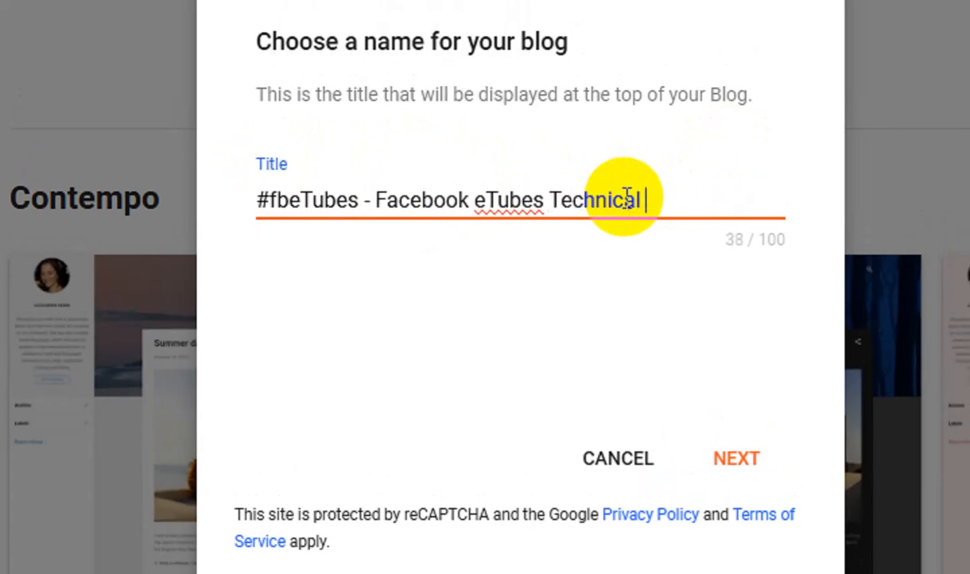
{"action": "type", "text": "Tuto"}
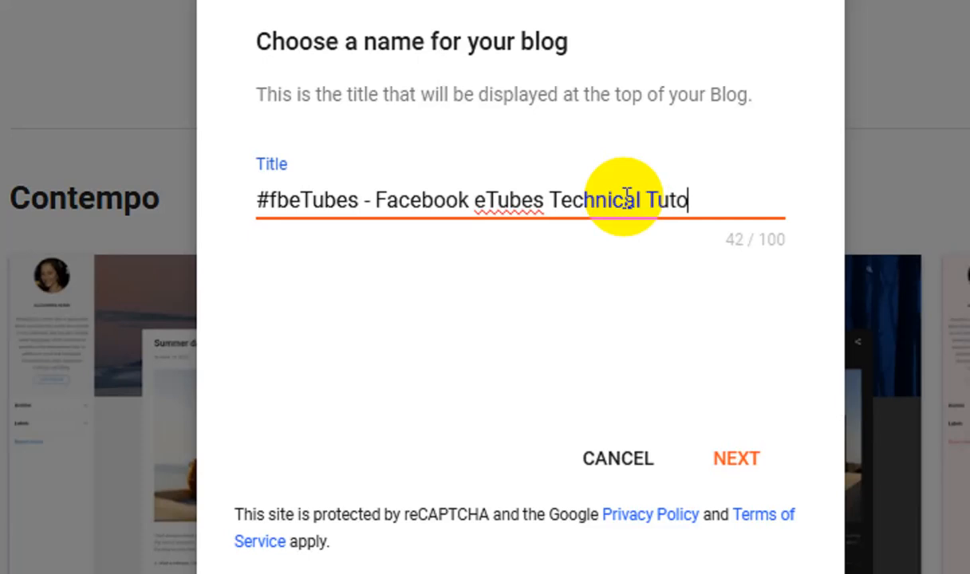
{"action": "type", "text": "rials"}
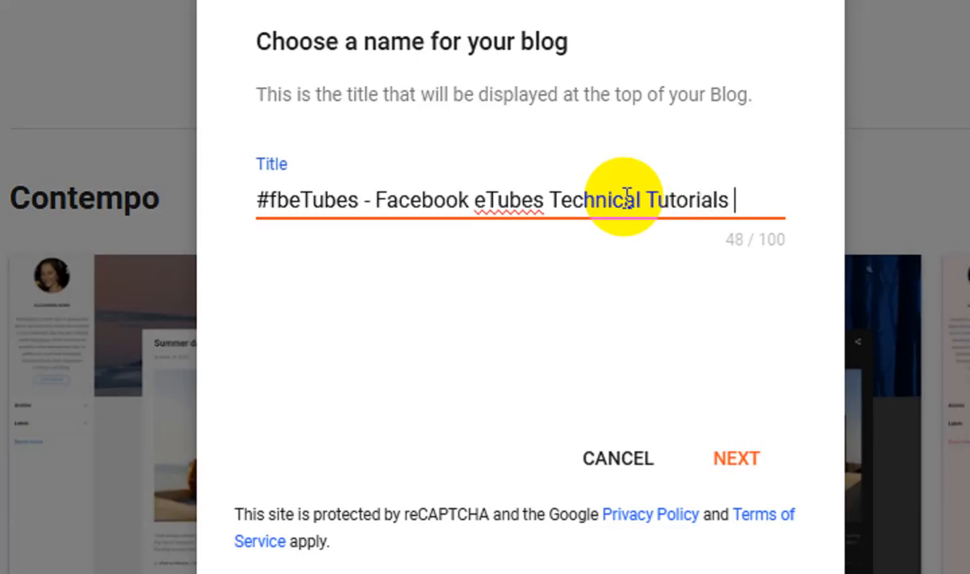
Append the topics "{Facebook Tricks, YouTube Tricks, Blogging Tricks}" in curly braces to the end of the blog title.
{"action": "type", "text": "{}"}
{"action": "type", "text": "Facebook "}
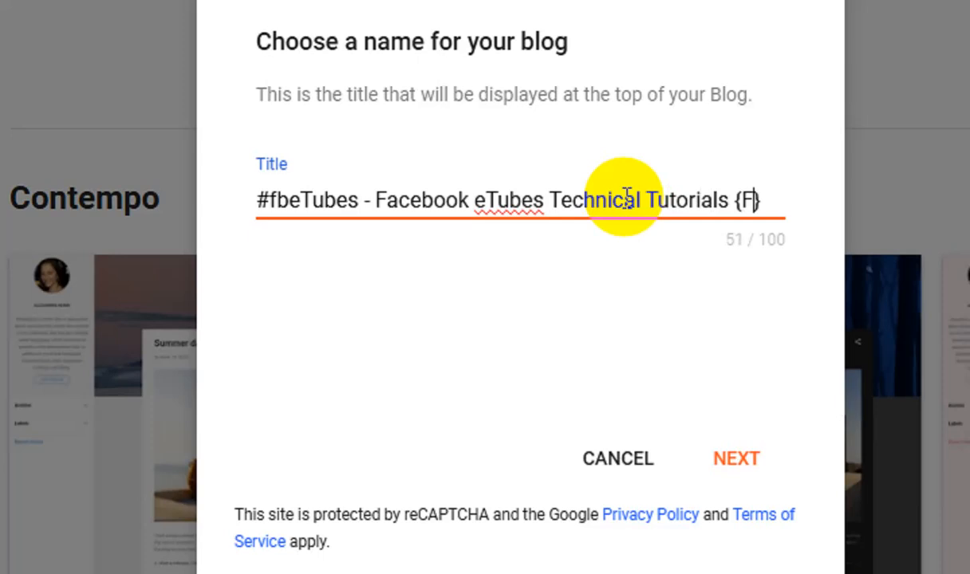
{"action": "type", "text": "T"}
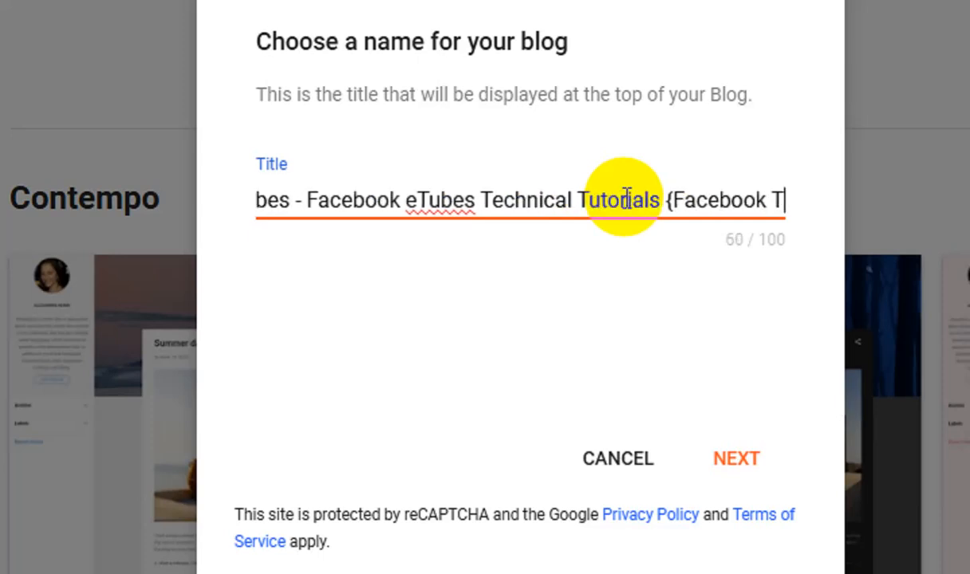
{"action": "type", "text": "ricks, Y"}
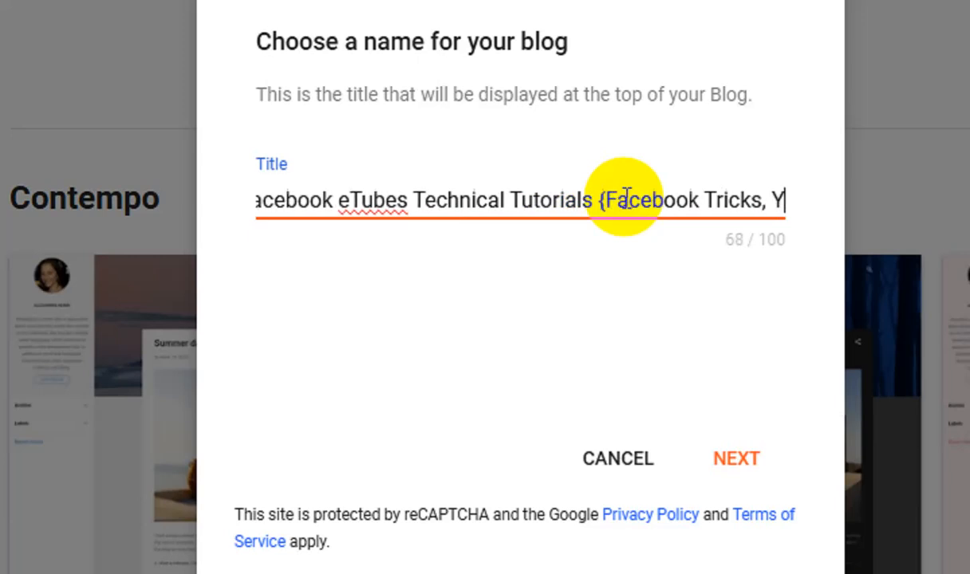
{"action": "type", "text": "ouTube T"}
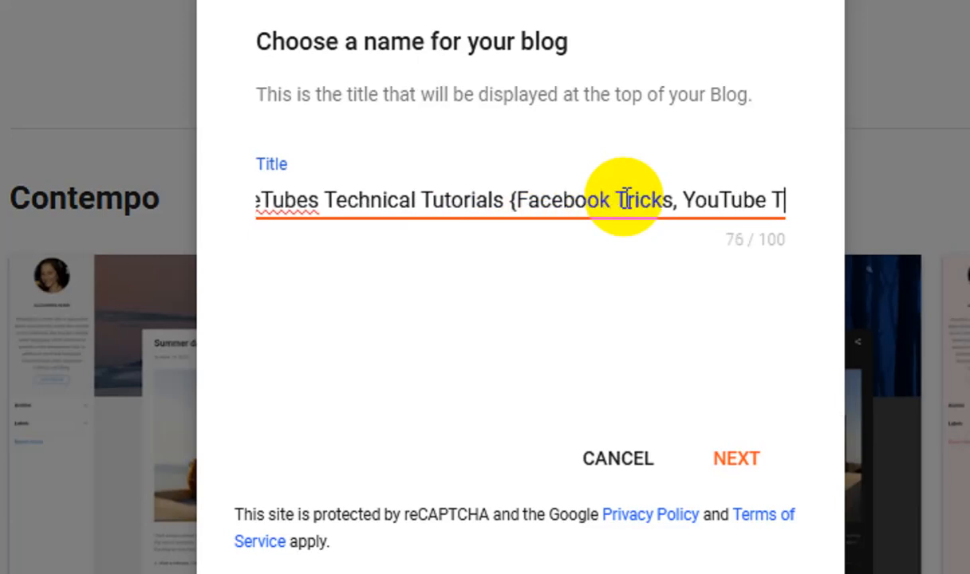
{"action": "type", "text": "ricks, Blo"}
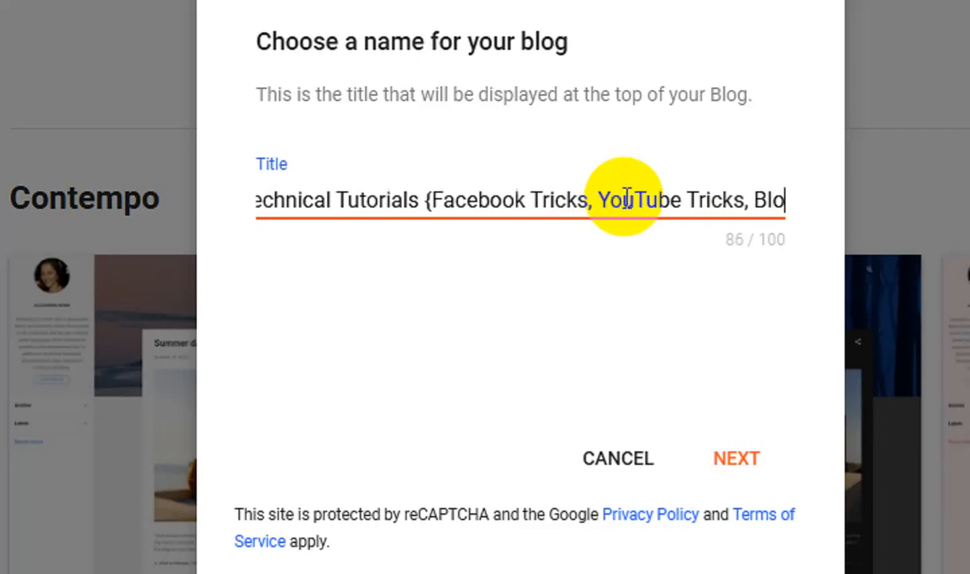
{"action": "type", "text": "gging Tricks"}
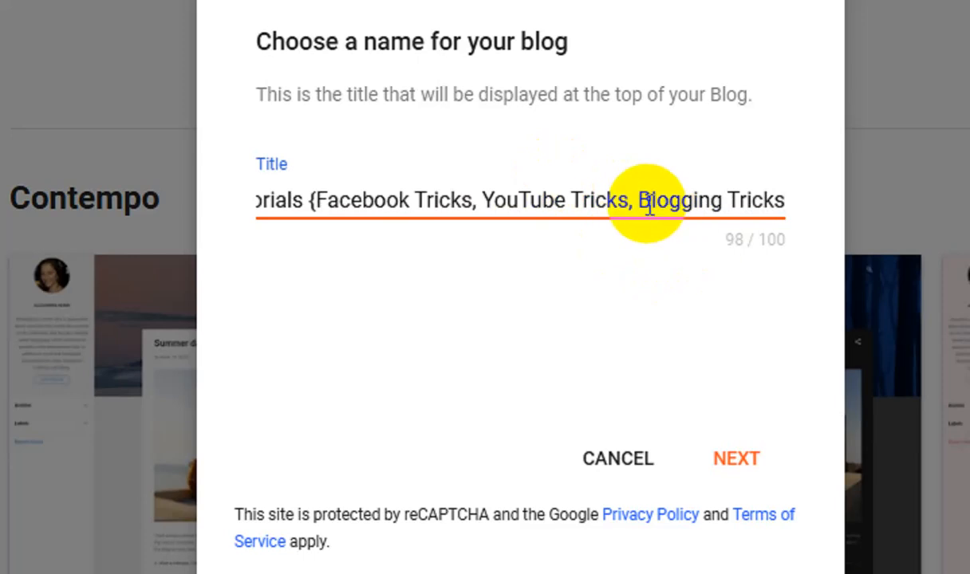
{"action": "type", "text": "}"}
{"action": "key", "text": "ctrl+a"}
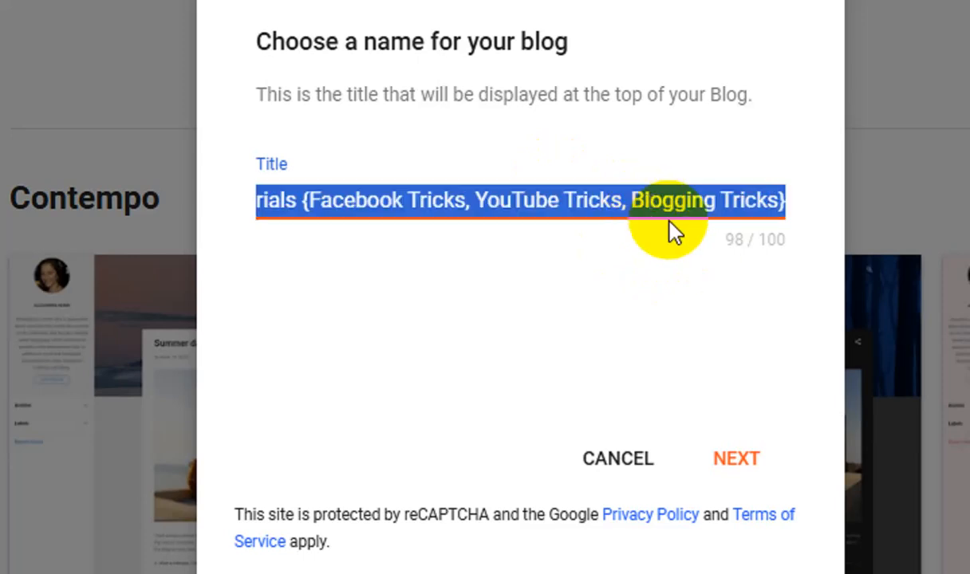
Accept the title, save the new blog with the fbetubes.blogspot.com address, and open the live blog.
{"action": "left_click", "coordinate": [716, 443]}
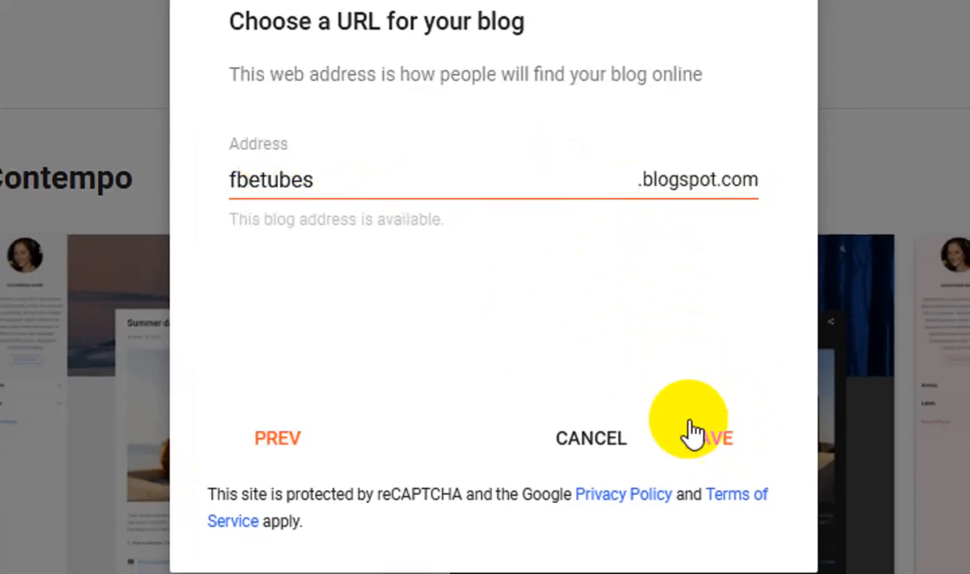
{"action": "left_click", "coordinate": [725, 436]}
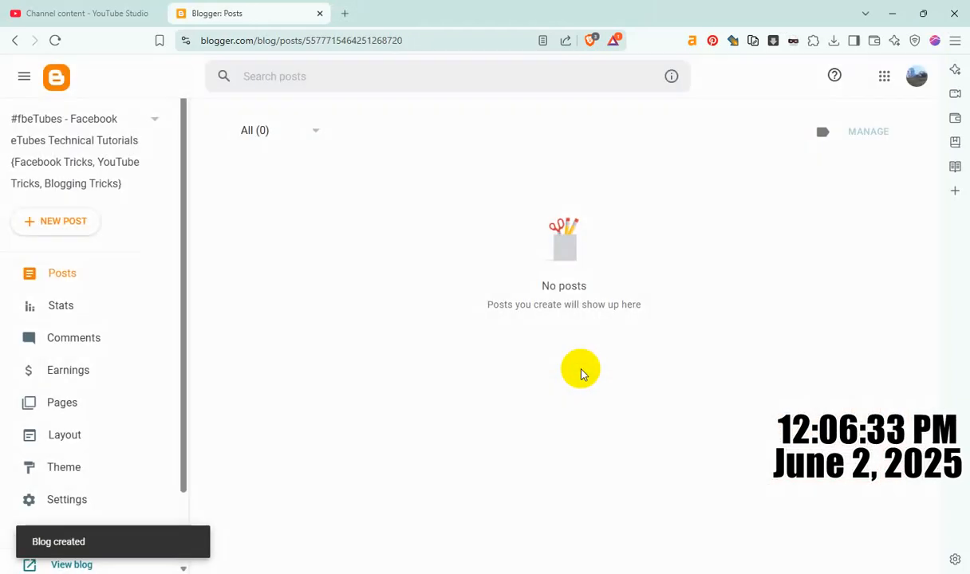
{"action": "scroll", "coordinate": [98, 343], "scroll_direction": "down", "scroll_amount": 1}
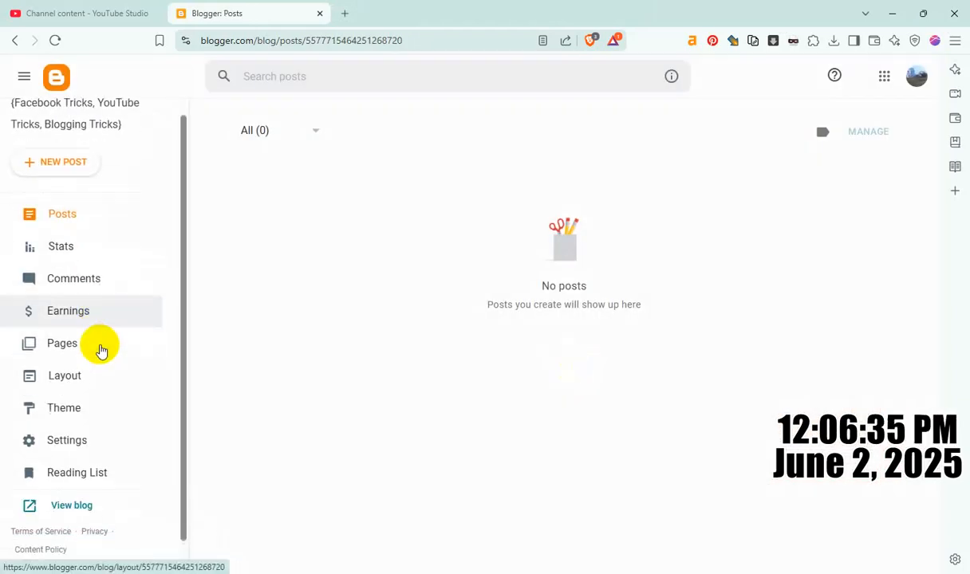
{"action": "left_click", "coordinate": [97, 485]}
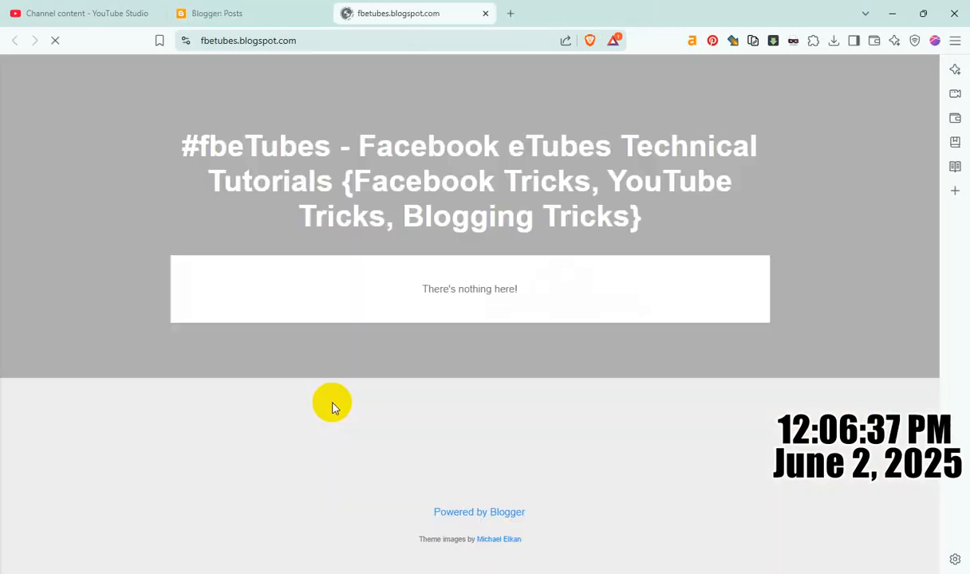